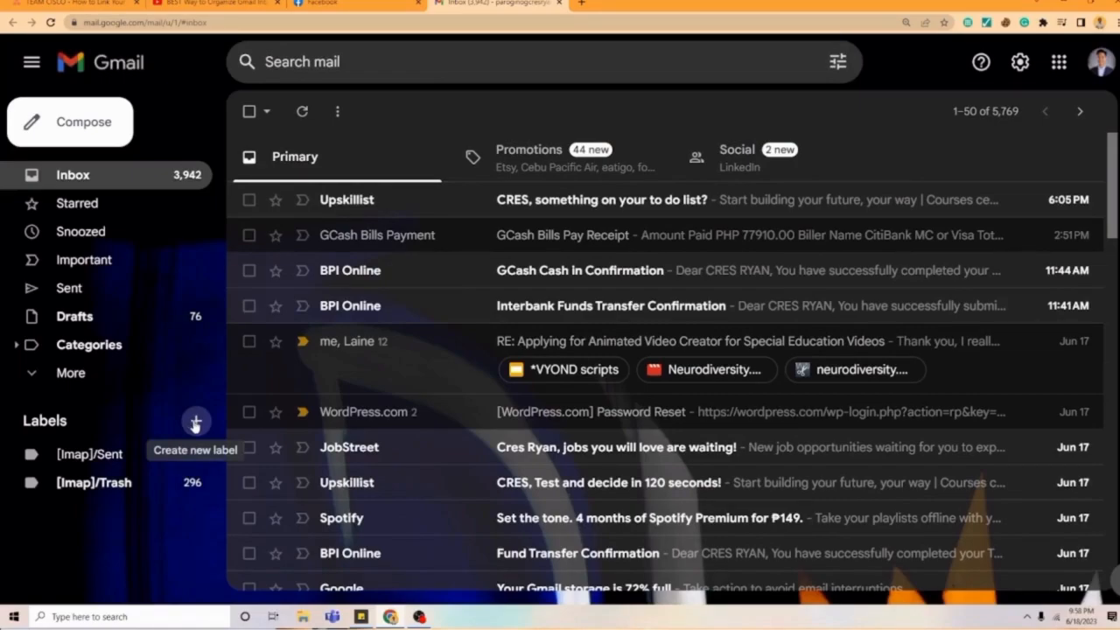
Step: Create a new label named "[Awaiting Respone]"
left_click(195, 425)
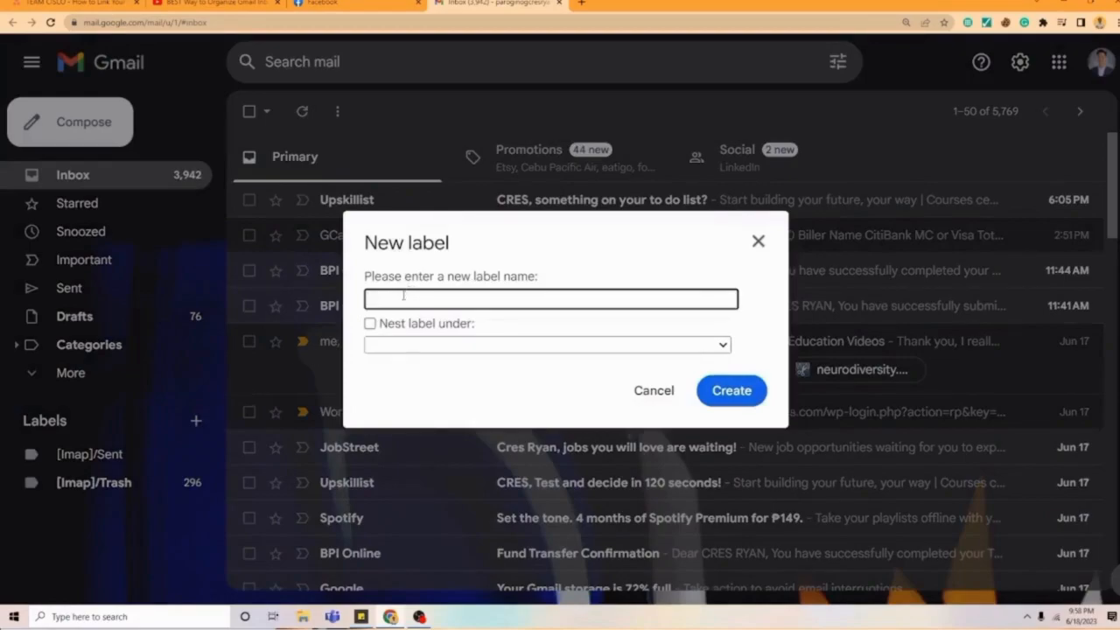
type("[Awaiting Respo")
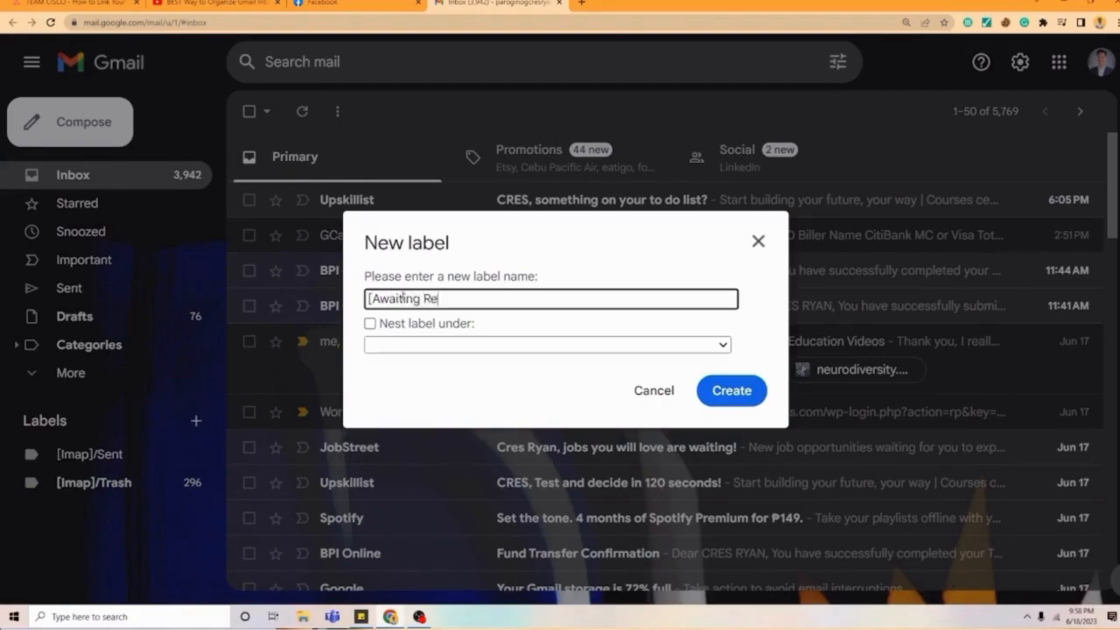
type("ne")
left_click(728, 392)
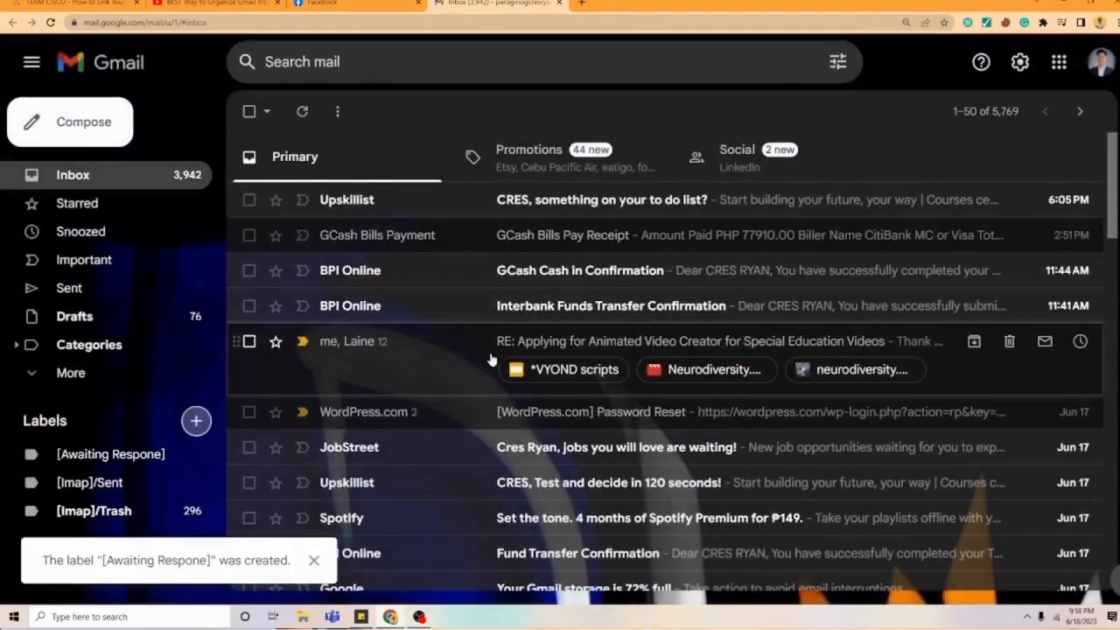
Step: Create a new label named "[To Read]"
left_click(196, 421)
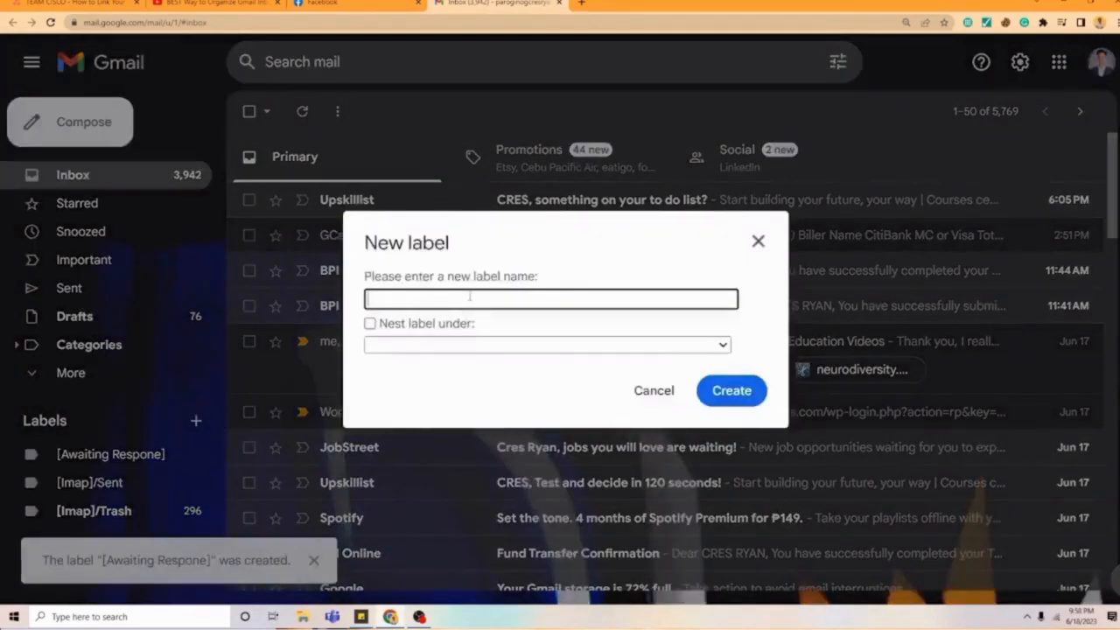
type("[To Reas")
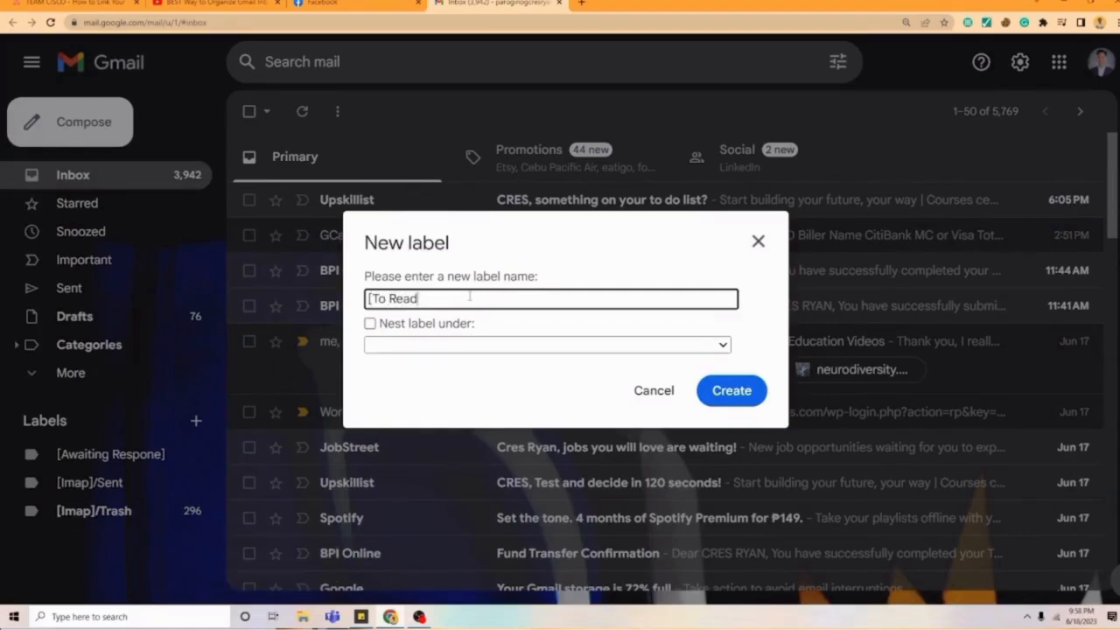
type("]")
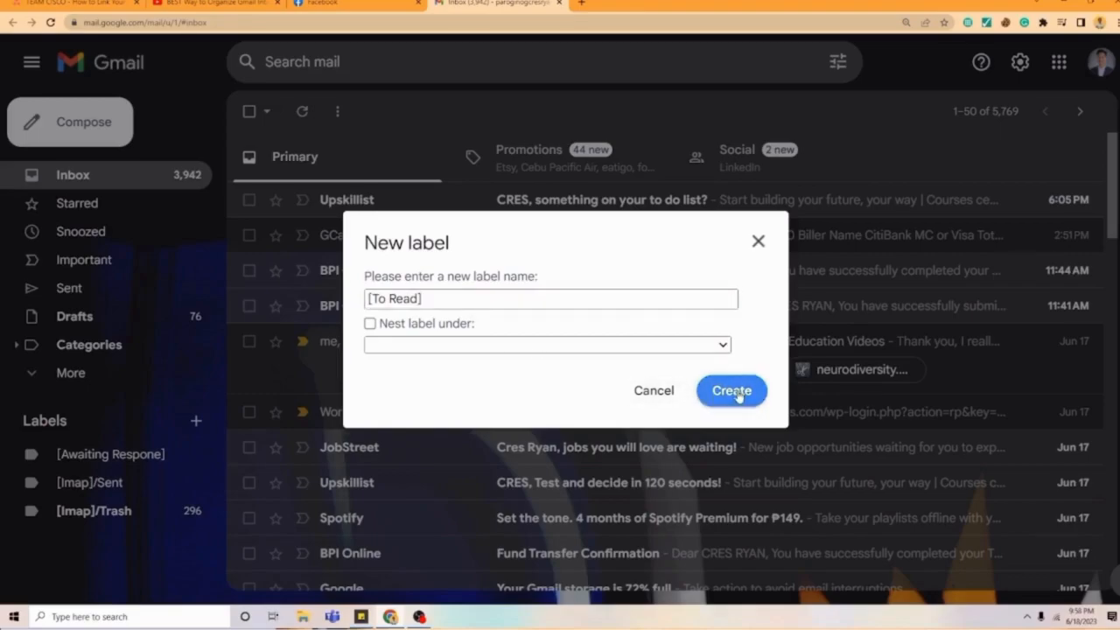
left_click(730, 390)
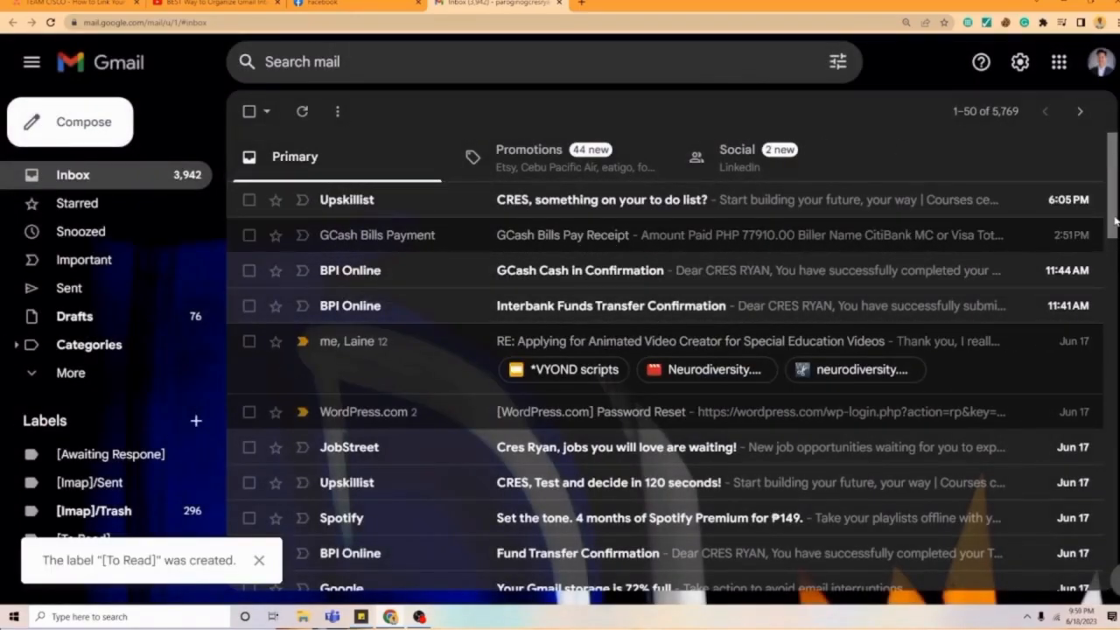
Step: Create a new label named "[To Respond]"
scroll(1114, 212, "down", 1)
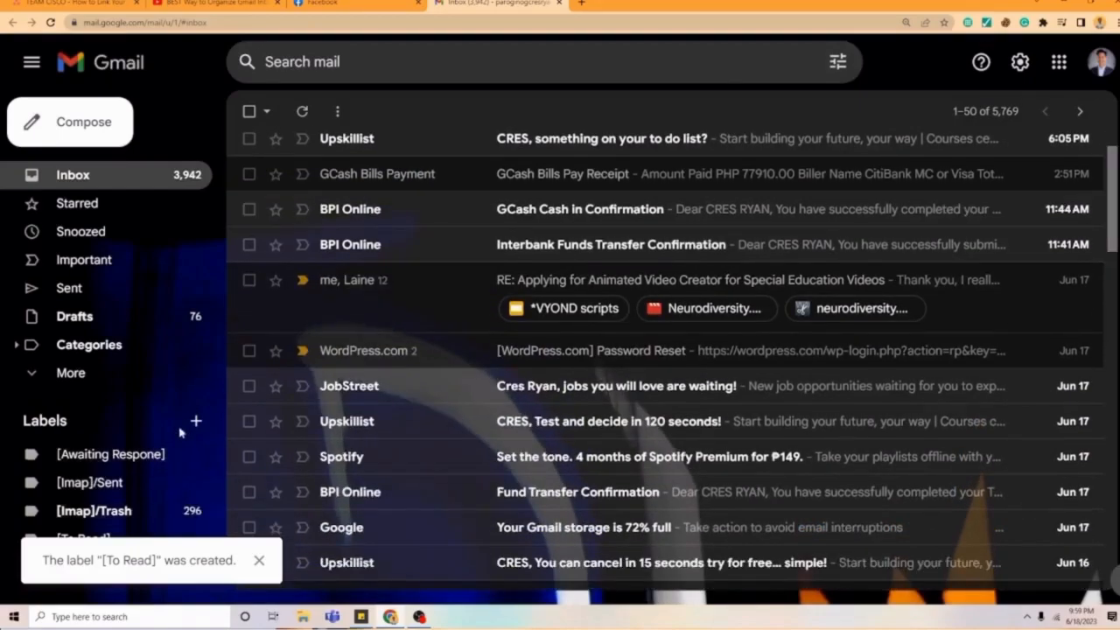
left_click(194, 423)
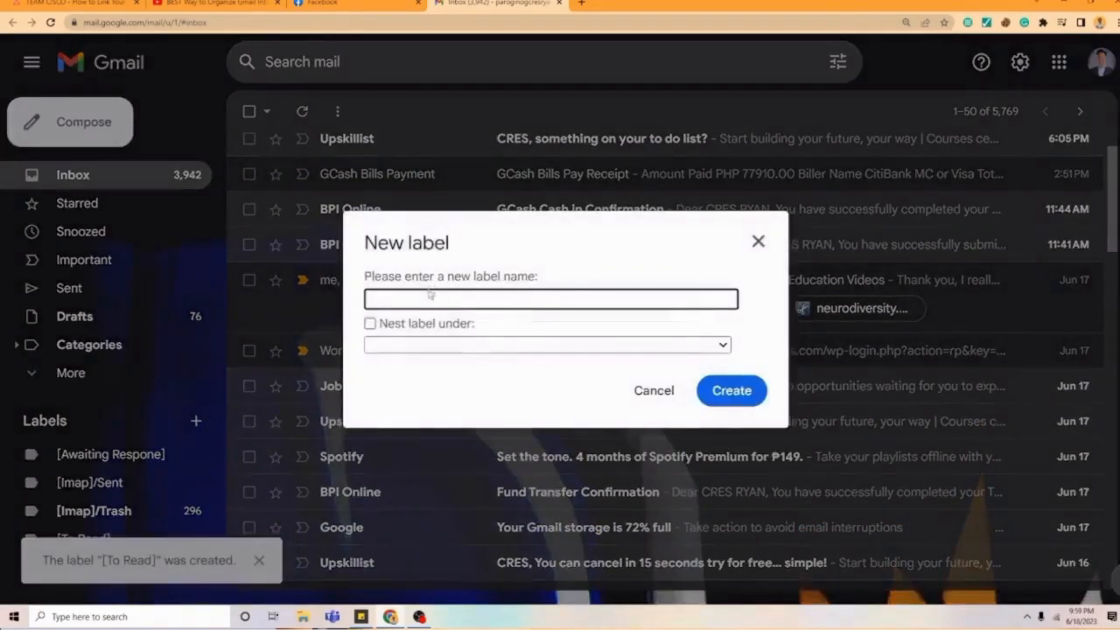
type("[To Re")
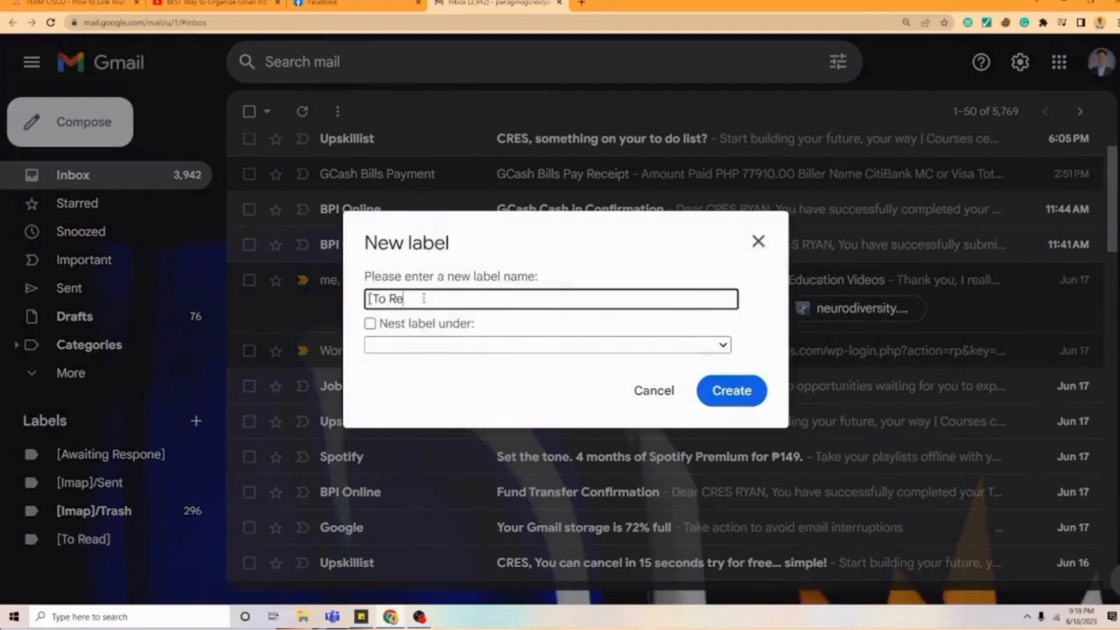
type("spond]")
left_click(732, 391)
Step: Open the [Awaiting Response] label and set its label color to blue
left_click(131, 454)
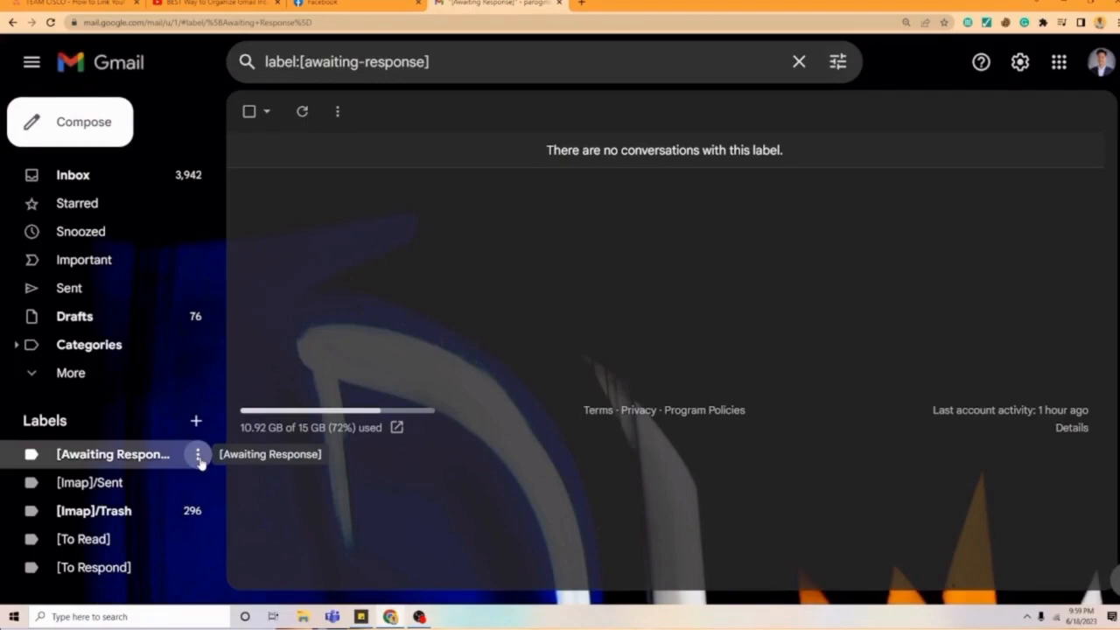
left_click(198, 455)
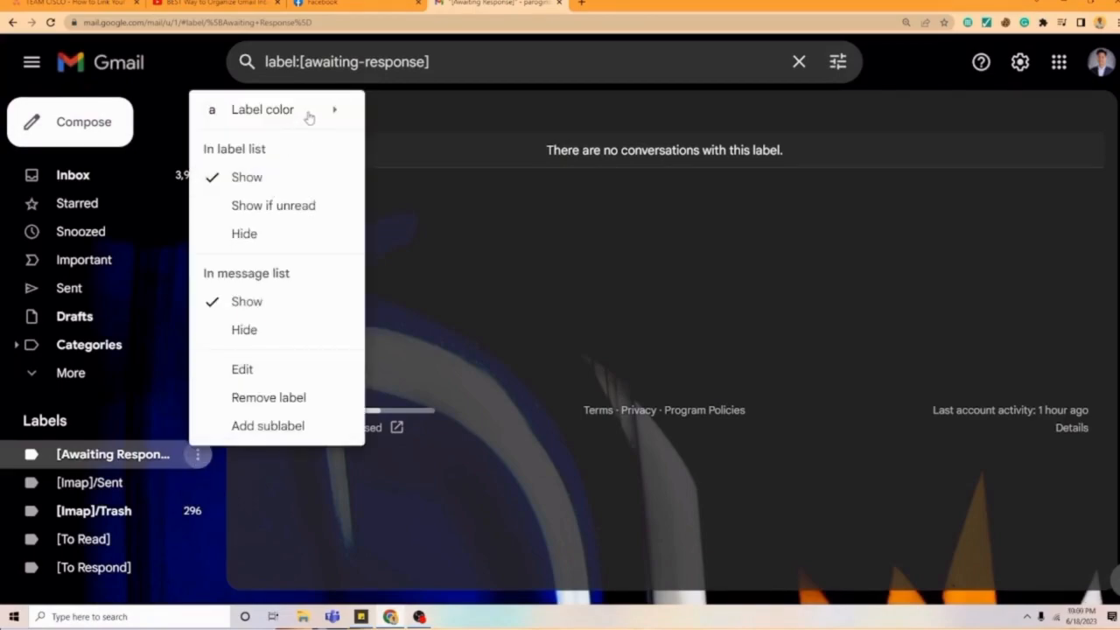
mouse_move(313, 112)
left_click(458, 161)
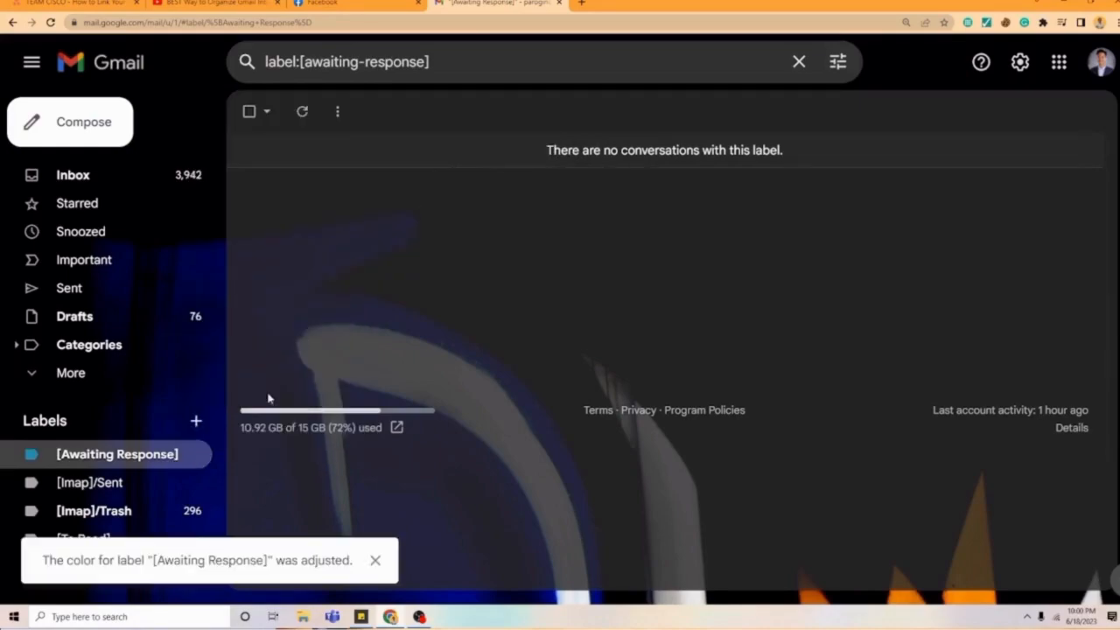
Step: Set the label color of [To Read] to orange-red and dismiss the notification
left_click(196, 535)
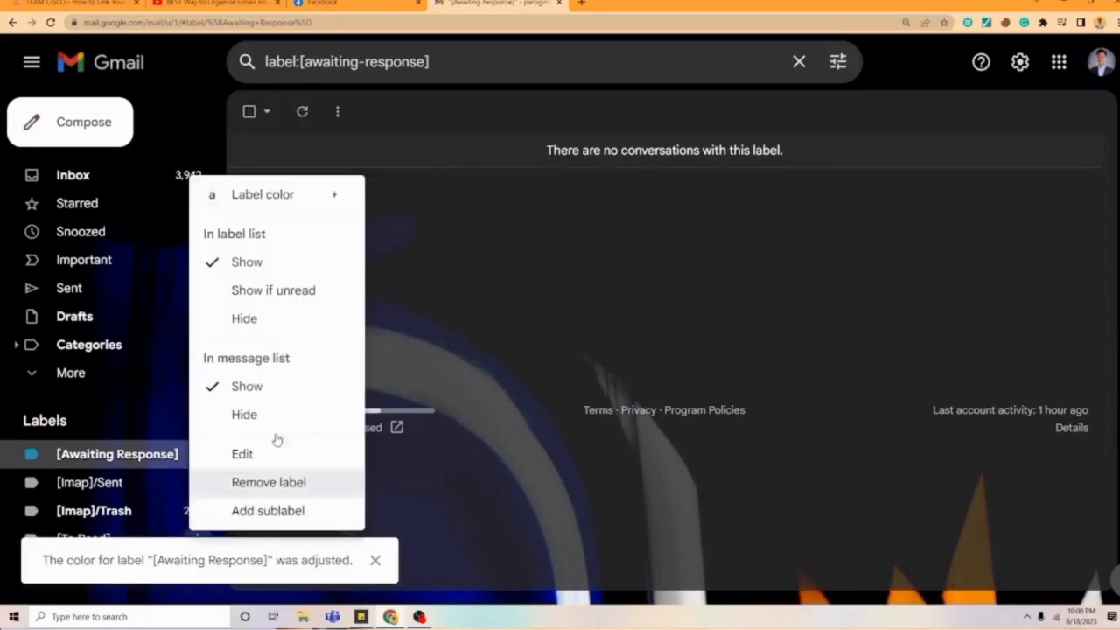
mouse_move(254, 194)
left_click(508, 254)
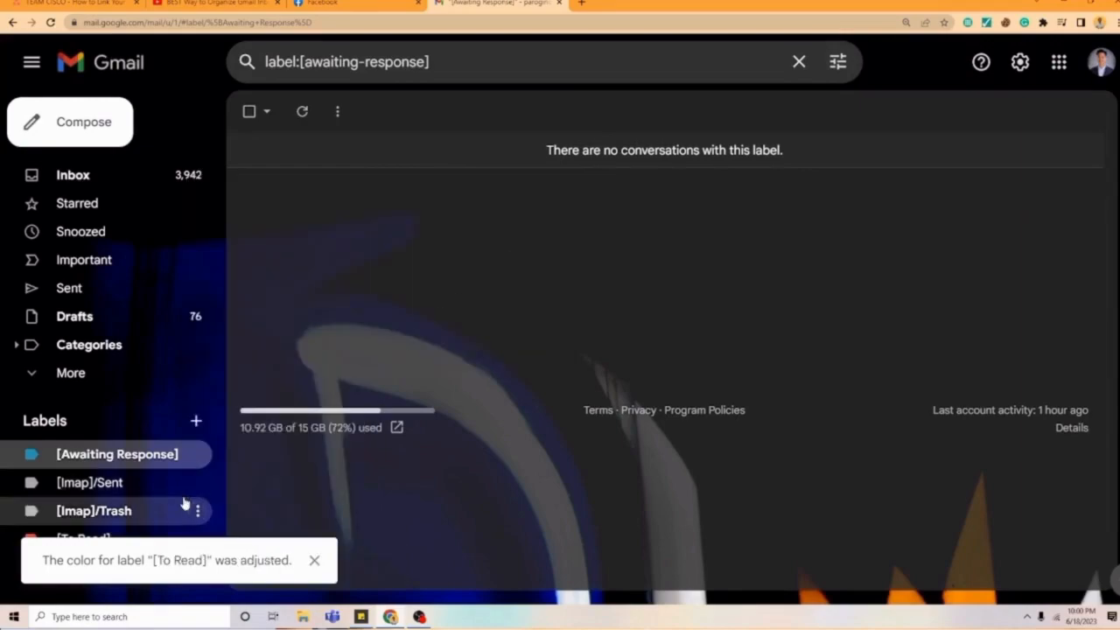
left_click(314, 560)
Step: Set the label color of [To Respond] to yellow and dismiss the notification
left_click(198, 567)
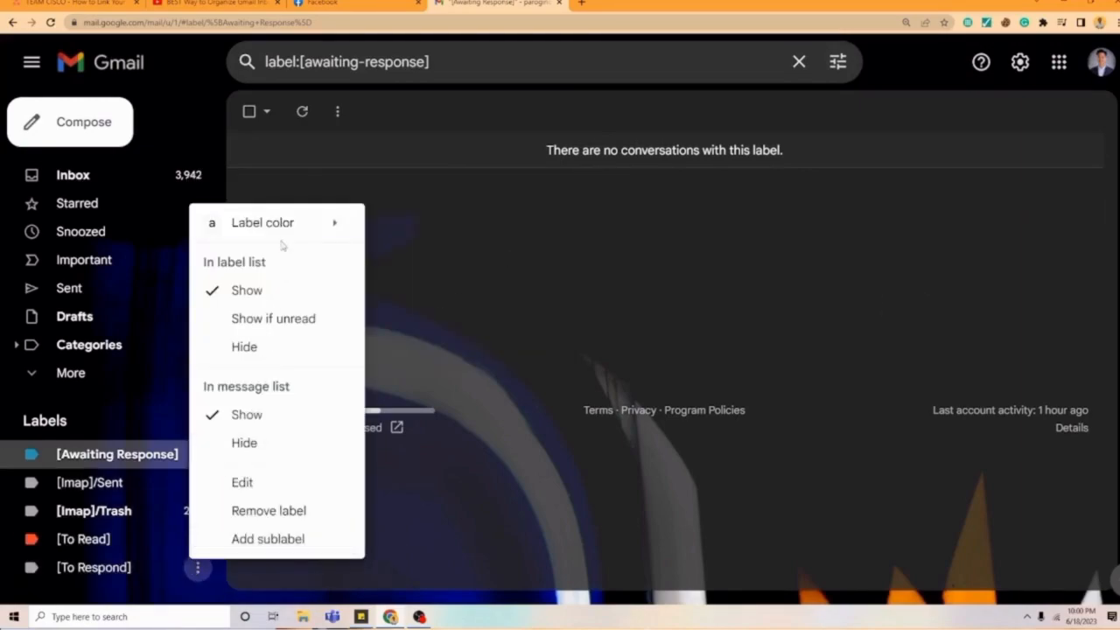
mouse_move(282, 224)
left_click(458, 295)
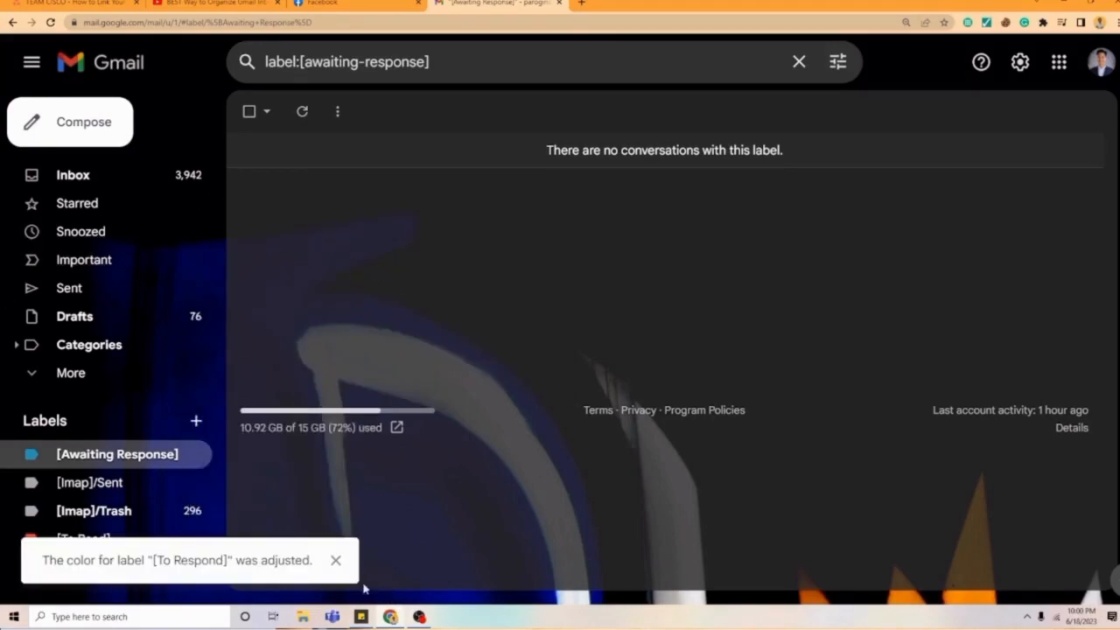
left_click(335, 560)
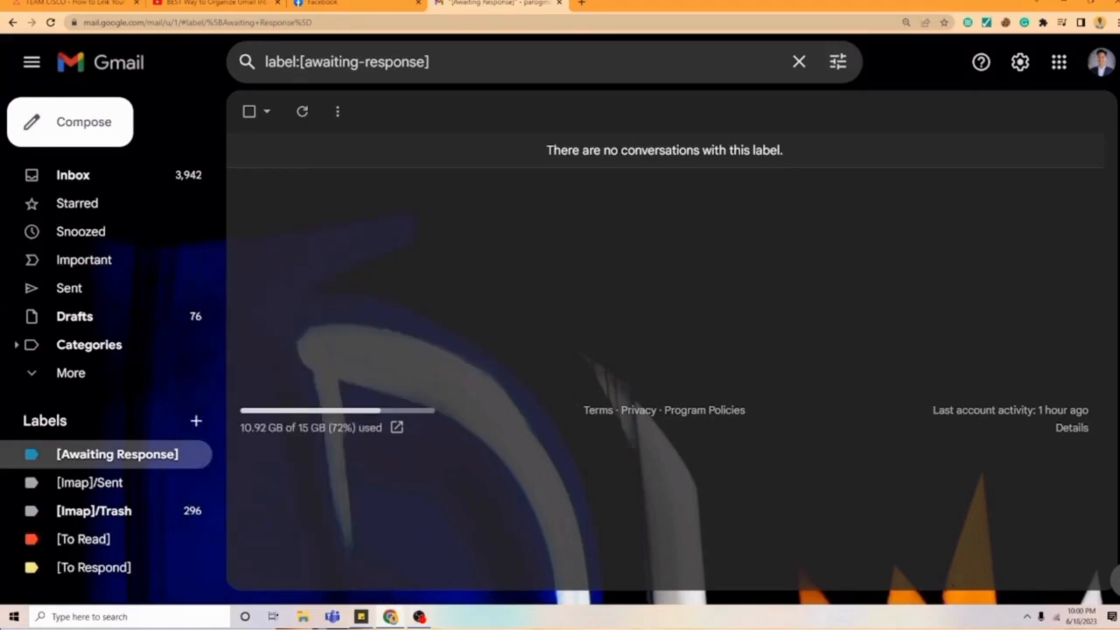
Step: Switch the inbox type to Multiple Inboxes and open its customization settings
left_click(1021, 63)
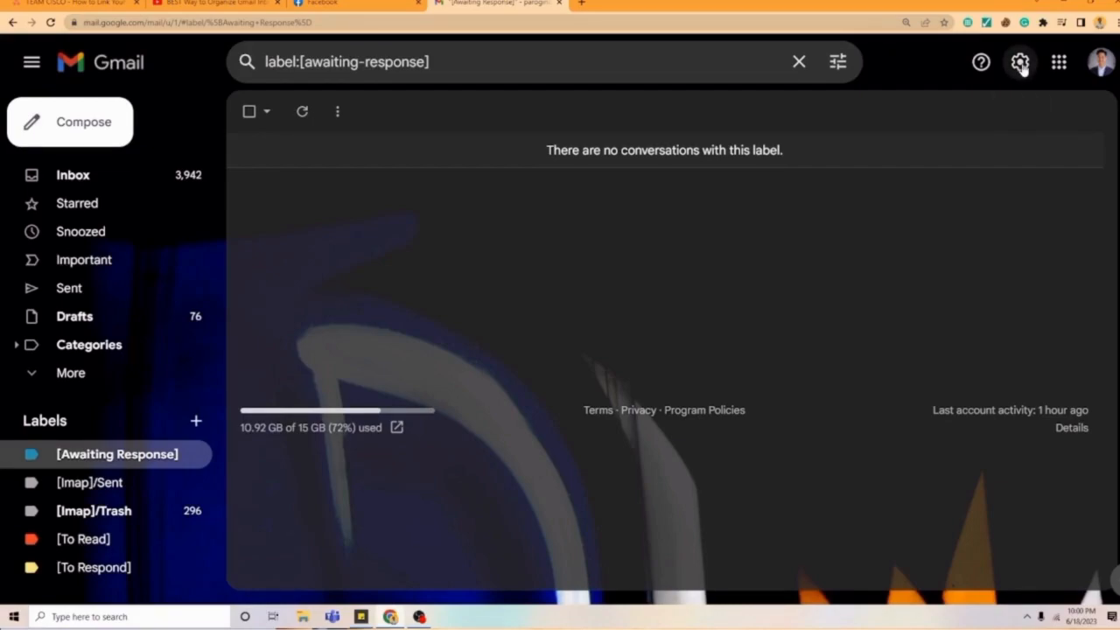
left_click_drag(1109, 328, 1100, 508)
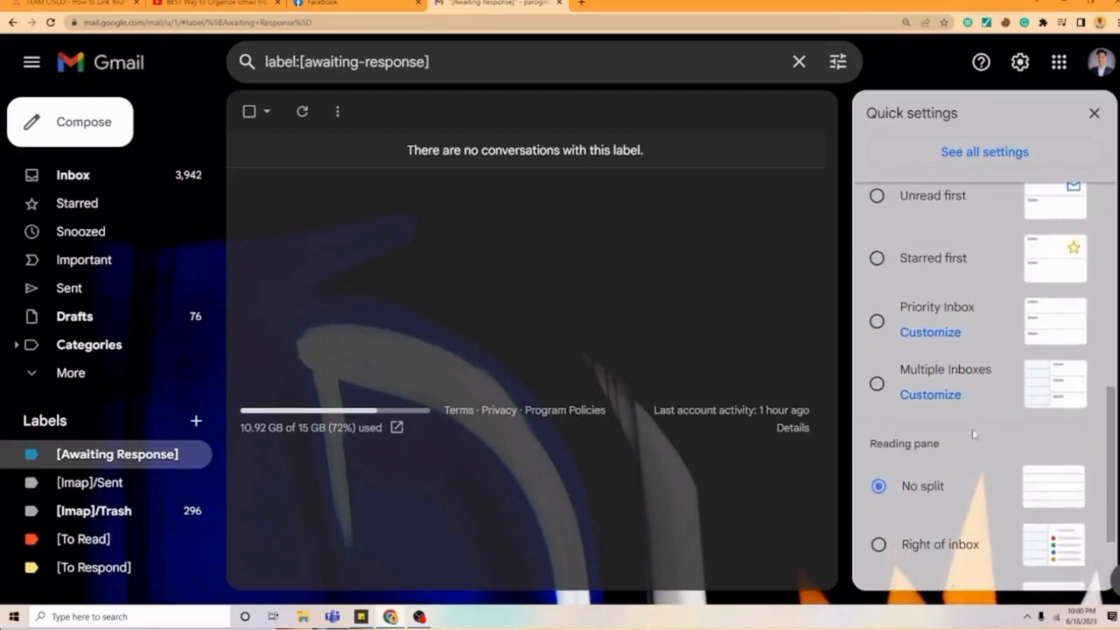
left_click(877, 385)
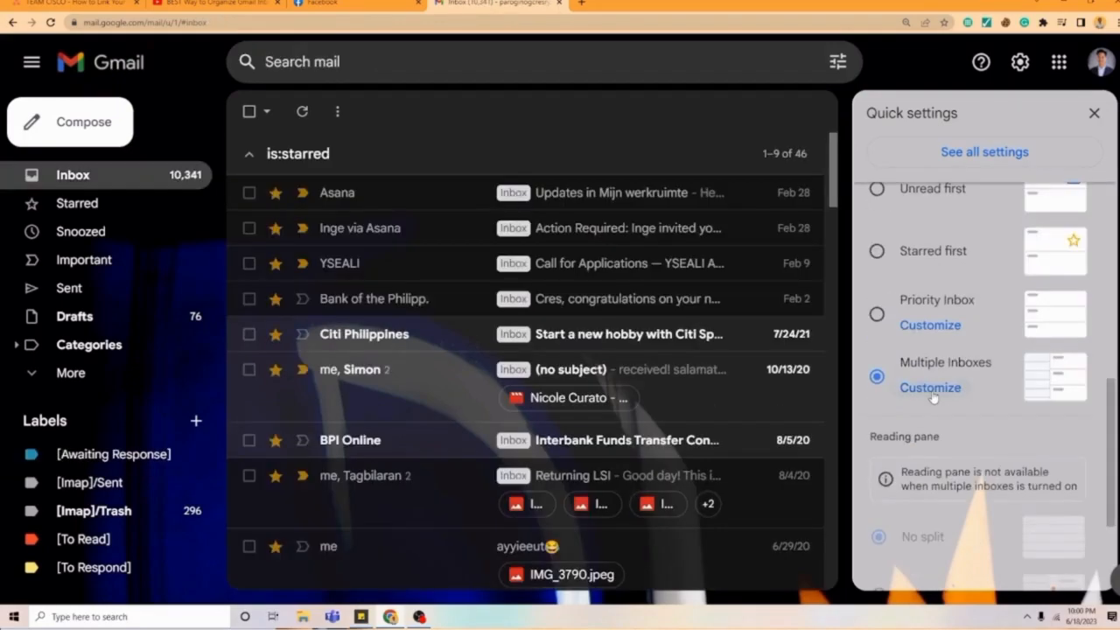
left_click(932, 391)
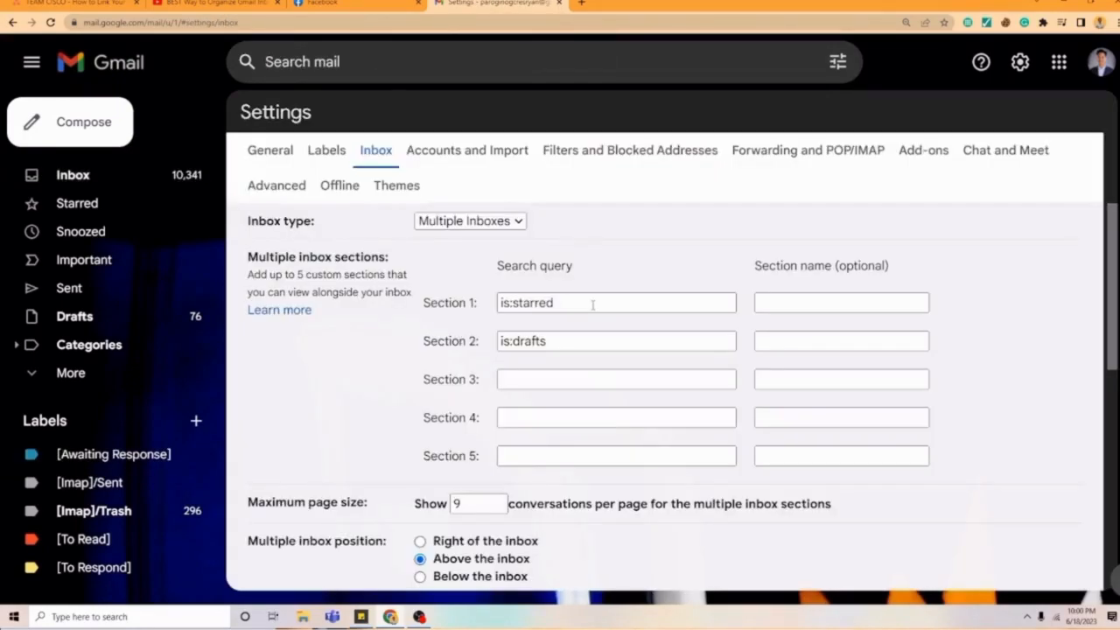
Step: Clear the default search queries of multiple inbox Sections 1 and 2
left_click_drag(593, 305, 382, 297)
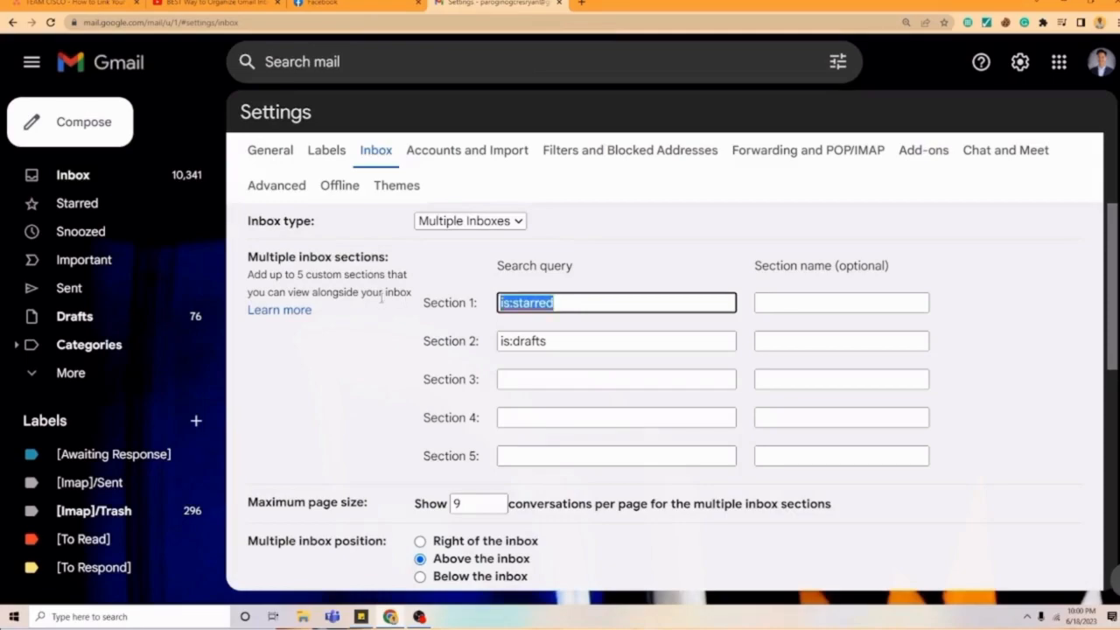
key("BackSpace")
left_click_drag(572, 350, 428, 343)
key("BackSpace")
Step: Set the search query of Section 1 to "label:[ Awaiting Response]"
left_click(532, 300)
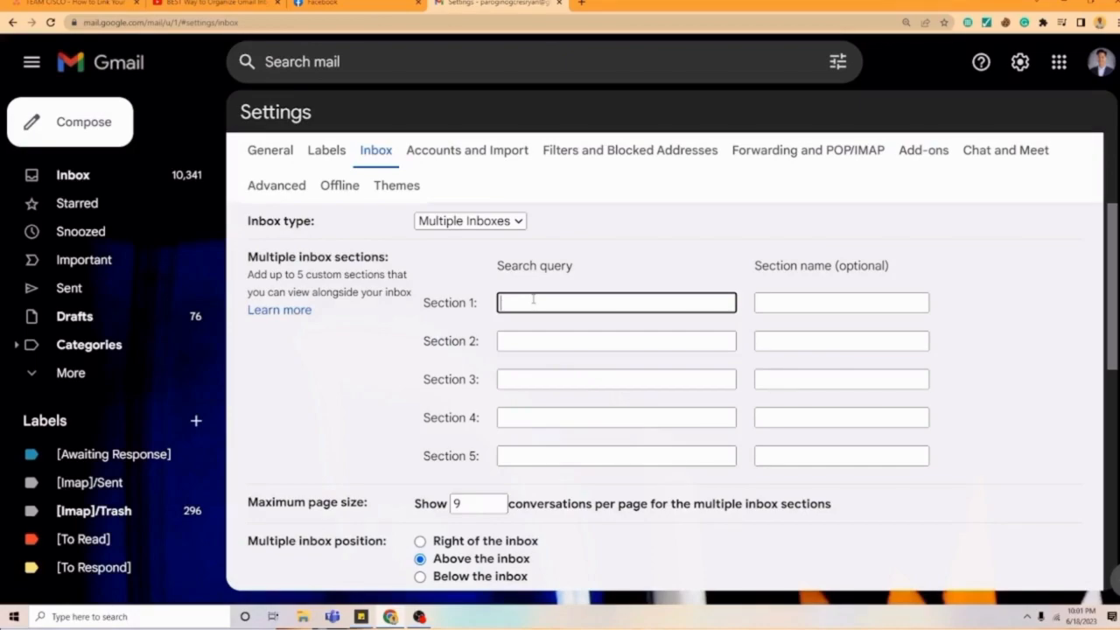
type("label")
type(":OP")
key("BackSpace")
type("[ to")
key("BackSpace")
key("BackSpace")
key("BackSpace")
type("To")
key("BackSpace")
key("BackSpace")
key("BackSpace")
type("Awarting Respone")
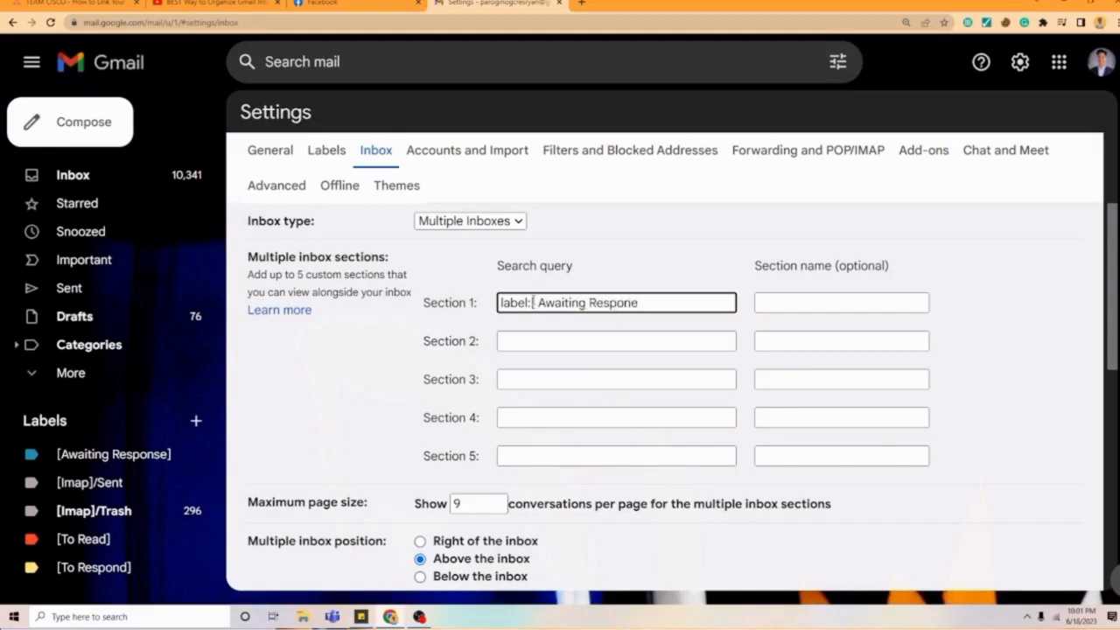
key("BackSpace")
type("se")
Step: Name Section 1 "Awaiting Response"
left_click(764, 302)
type("Awaiting Respons")
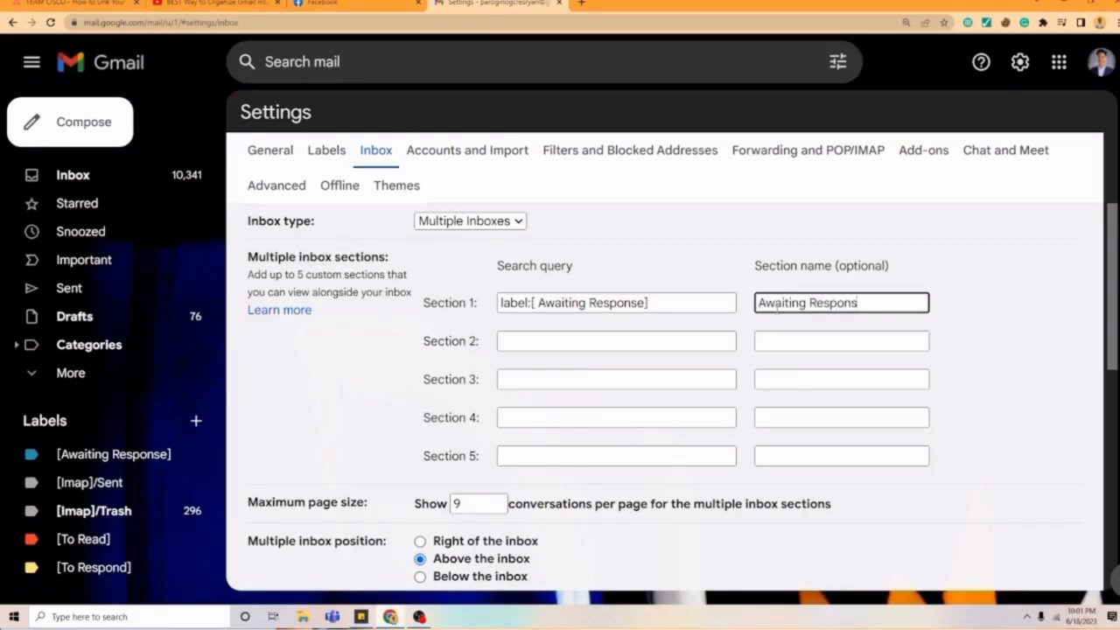
type("e")
Step: Enter "label: [ To Read]" as the search query of Section 2
left_click(632, 337)
type("label")
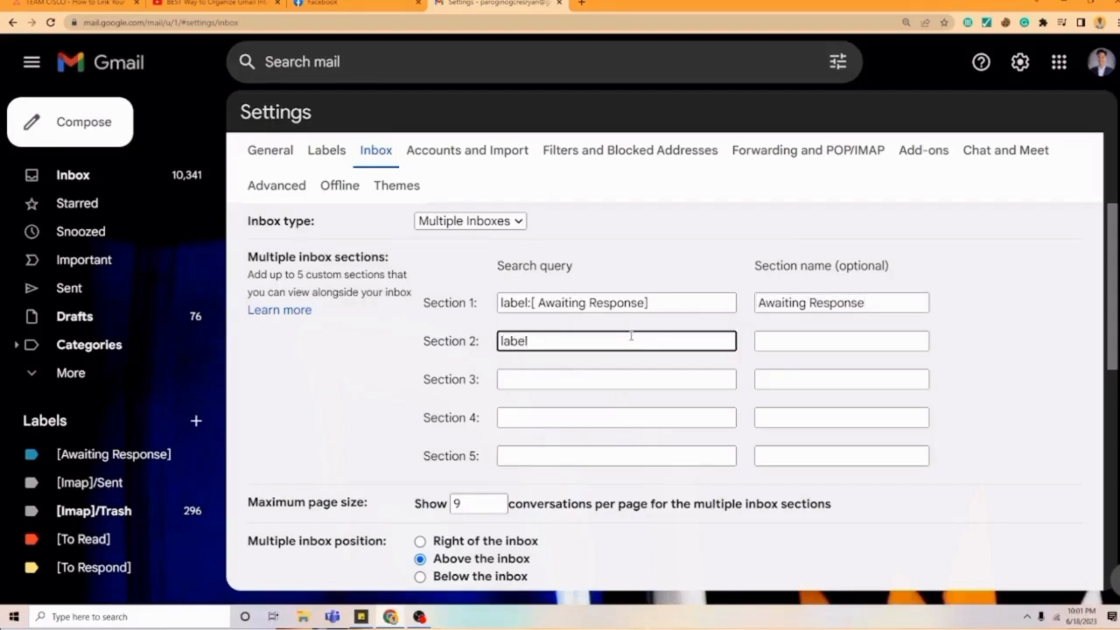
type(": {")
type("[")
type(" To Read")
Step: Enter "label: [To Respond]" as the search query of Section 3
left_click(567, 375)
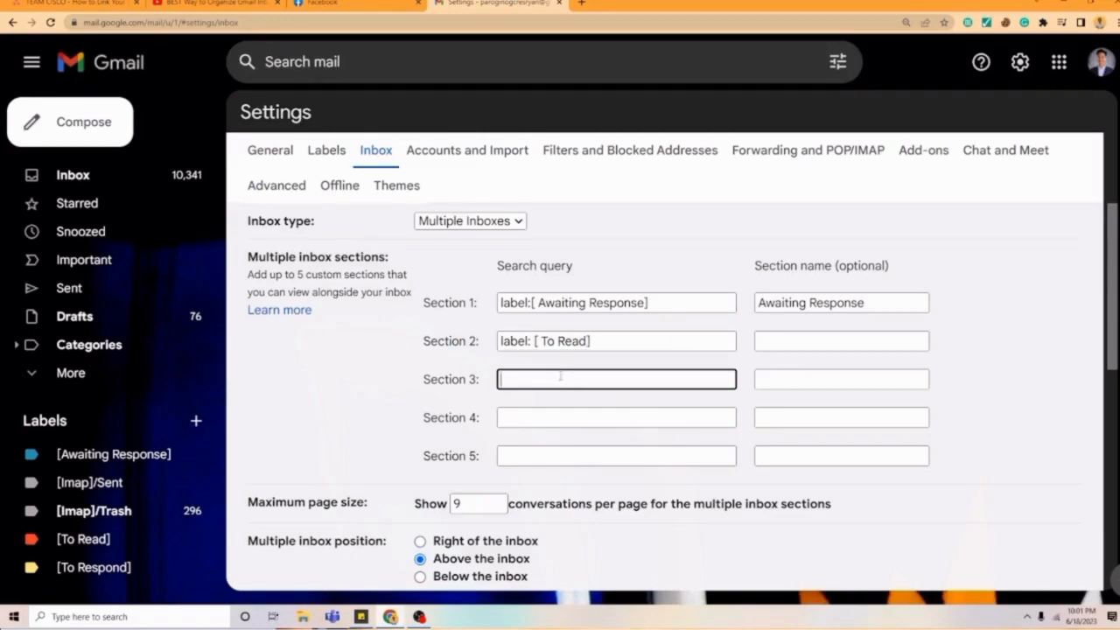
type("label: [To Res")
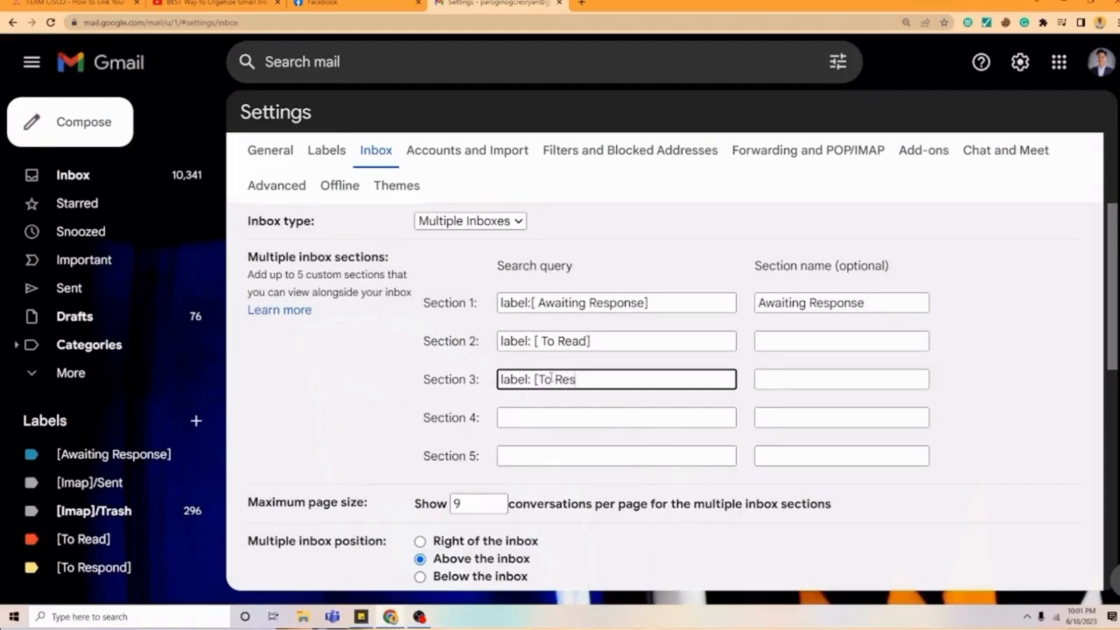
type("pond]")
Step: Remove the extra spaces from Section 2's query so it reads "label:[To Read]", and name the section "To Read"
left_click(540, 342)
key("BackSpace")
key("BackSpace")
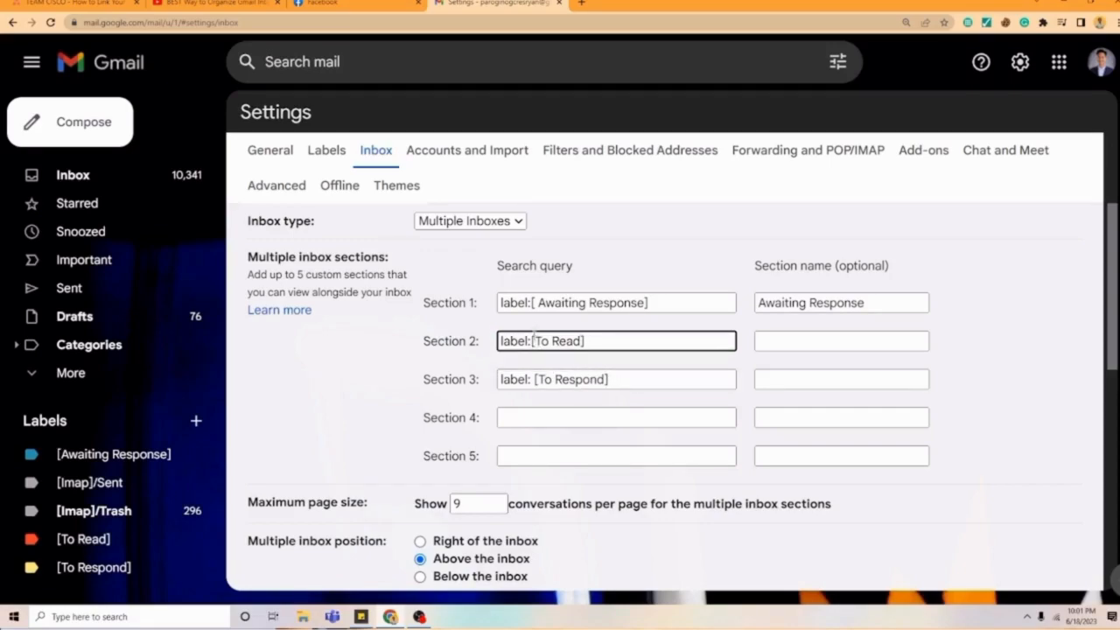
left_click(809, 343)
type("To Read")
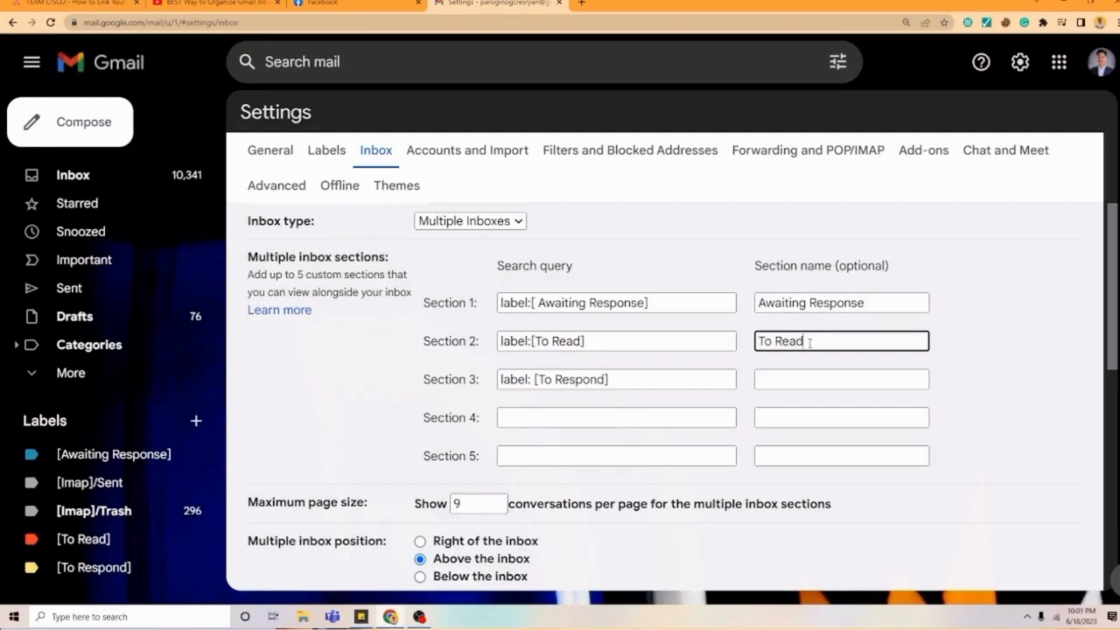
Step: Name Section 3 "To Respond" and save the inbox settings
left_click(786, 383)
type("Ro")
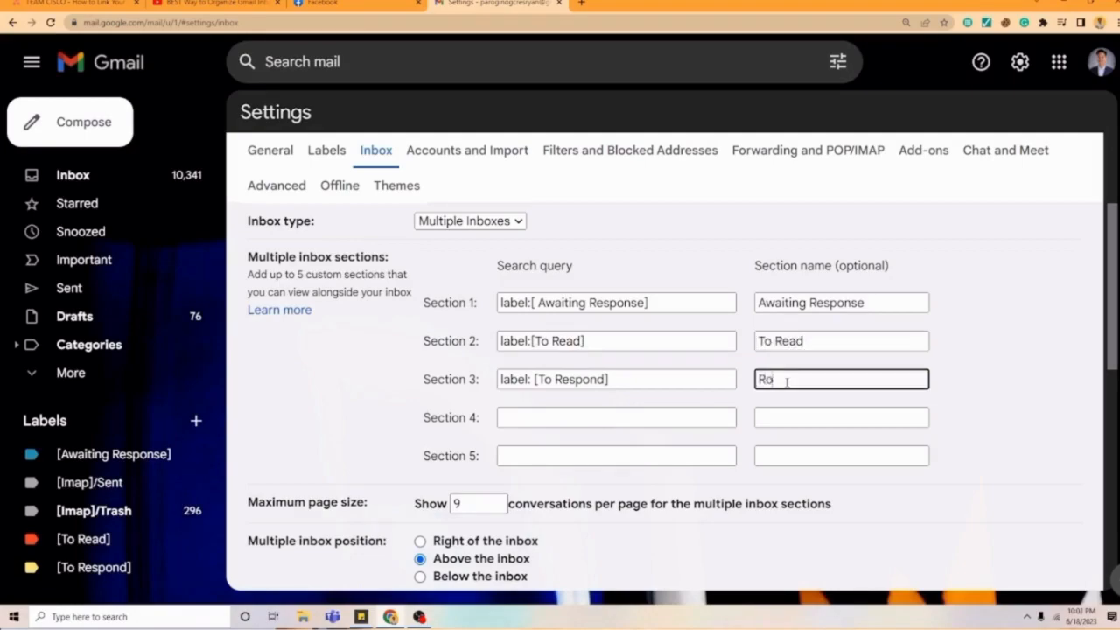
key("BackSpace")
key("BackSpace")
type("To Respond")
scroll(662, 547, "down", 5)
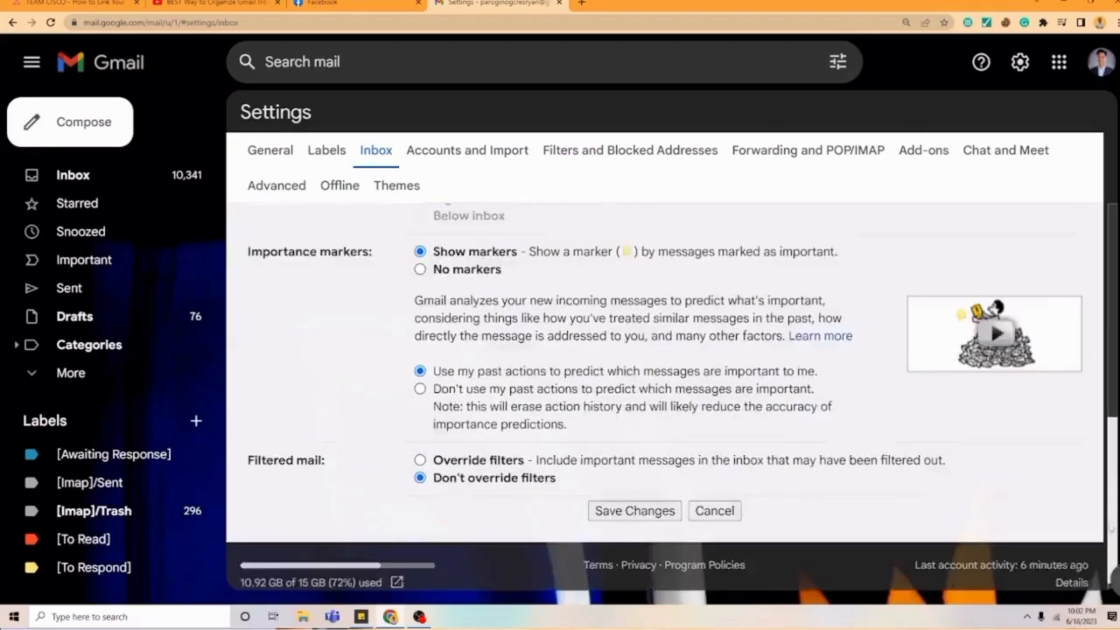
left_click(634, 495)
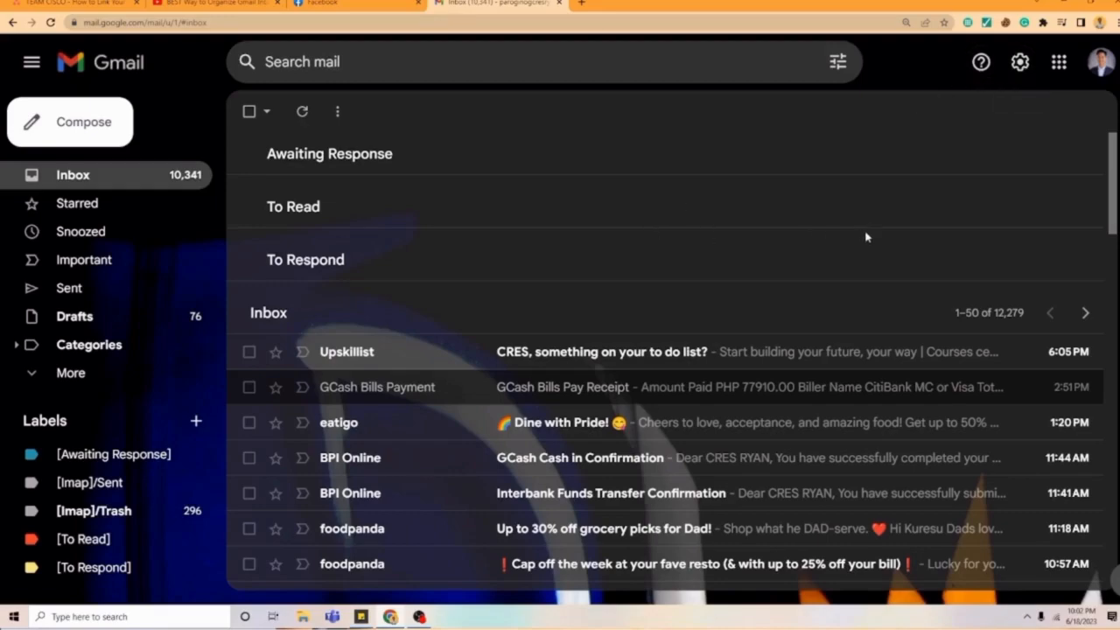
Step: Apply the [To Read] label to the GCash Bills Payment email "GCash Bills Pay Receipt" in the inbox
right_click(488, 396)
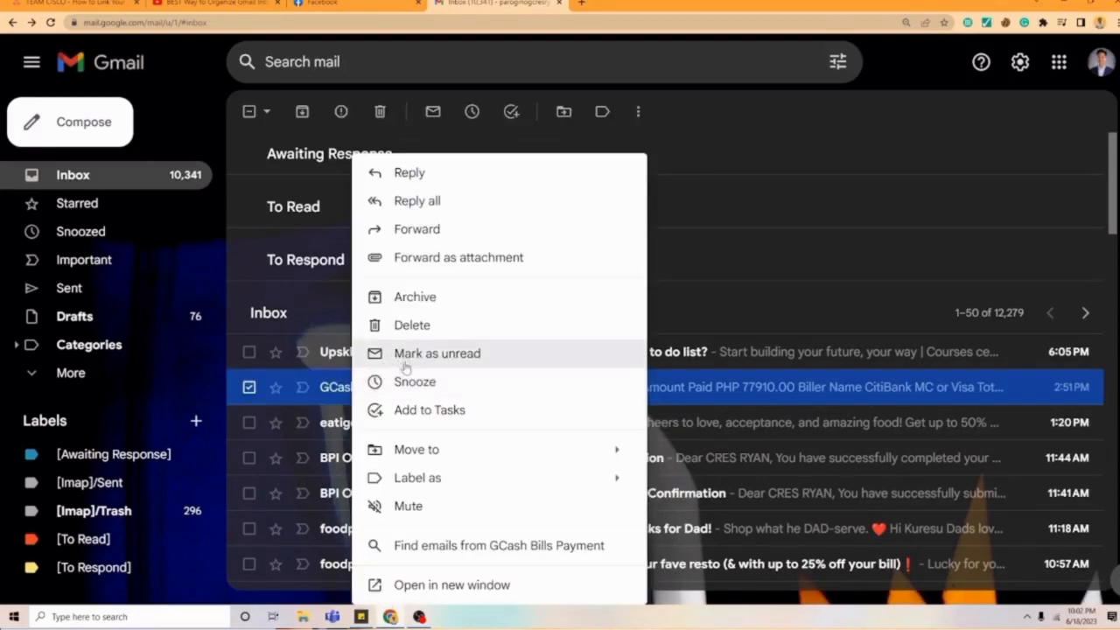
mouse_move(456, 480)
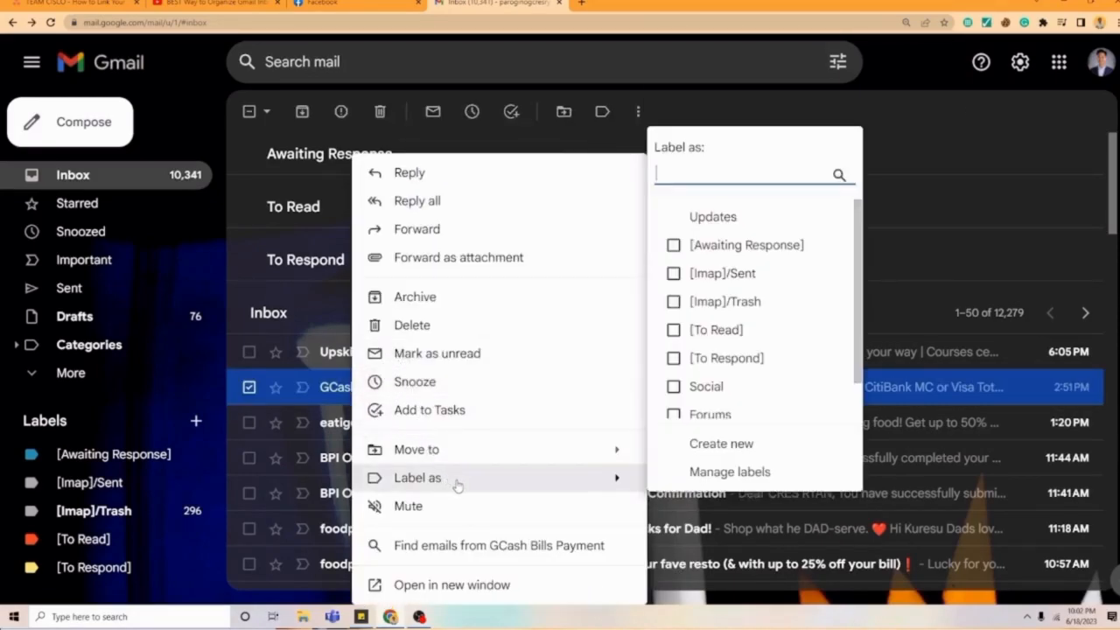
left_click(678, 335)
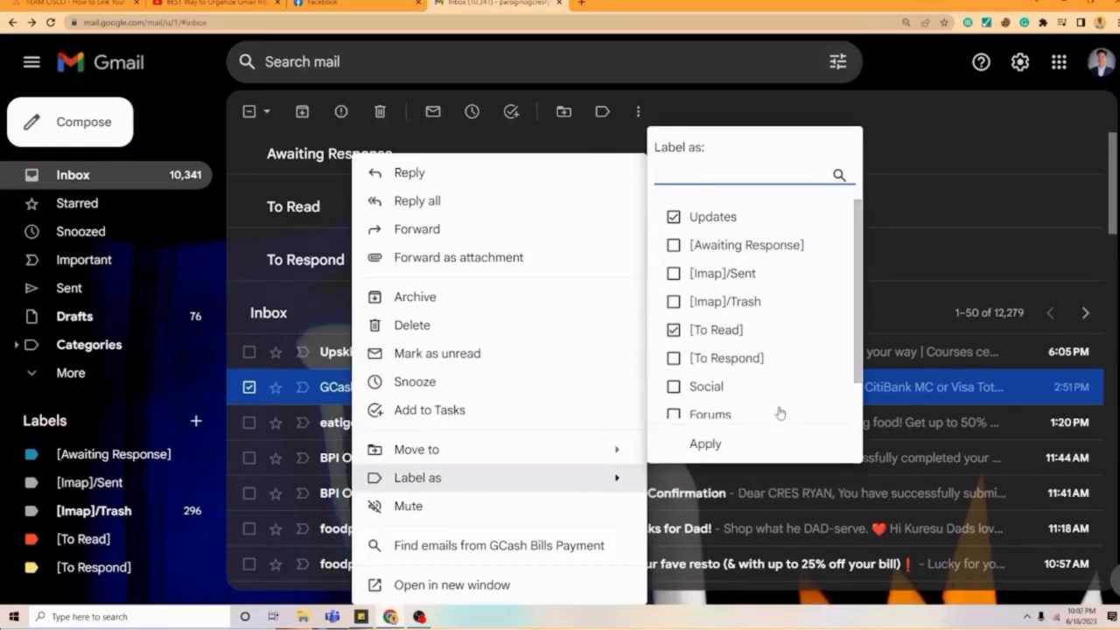
left_click(706, 452)
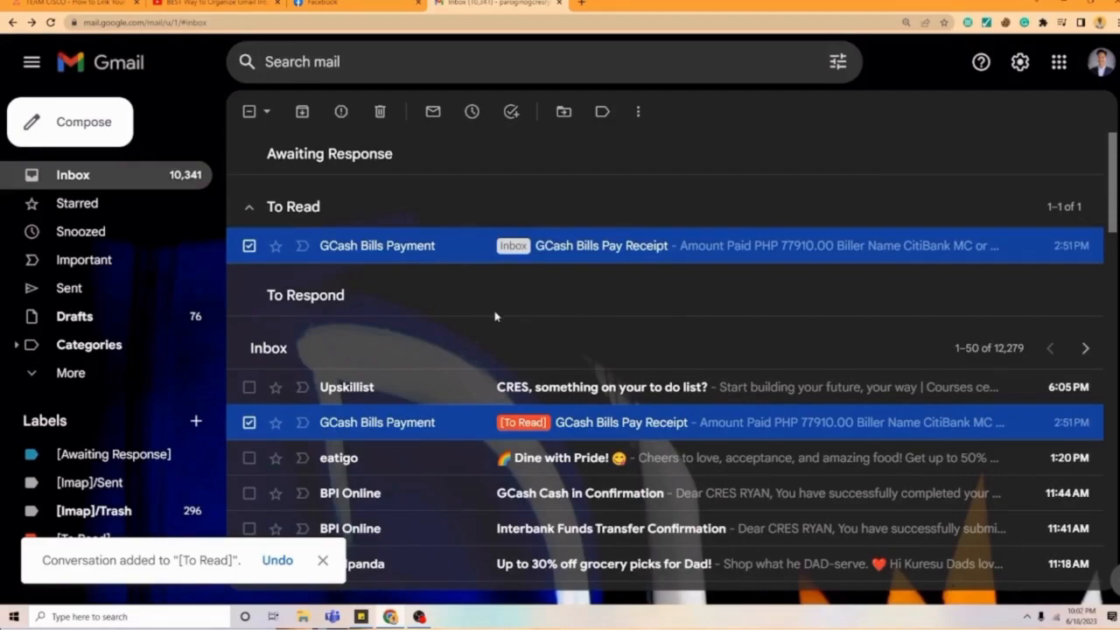
Step: Apply the [Awaiting Response] label to the eatigo email "Dine with Pride!" and check the inbox sections above
scroll(580, 353, "down", 1)
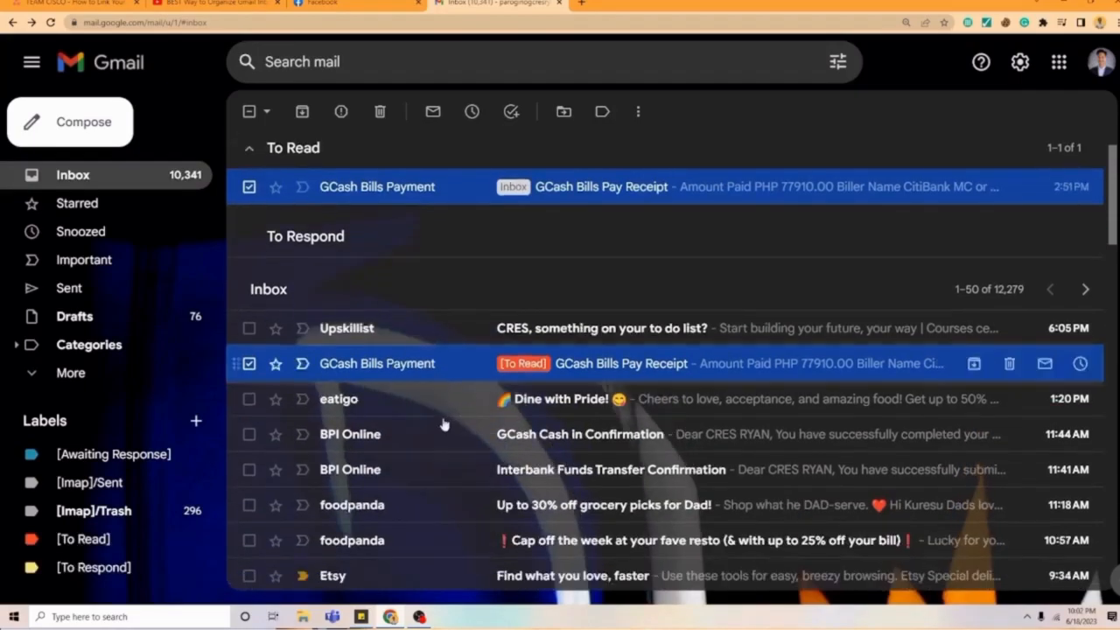
right_click(409, 408)
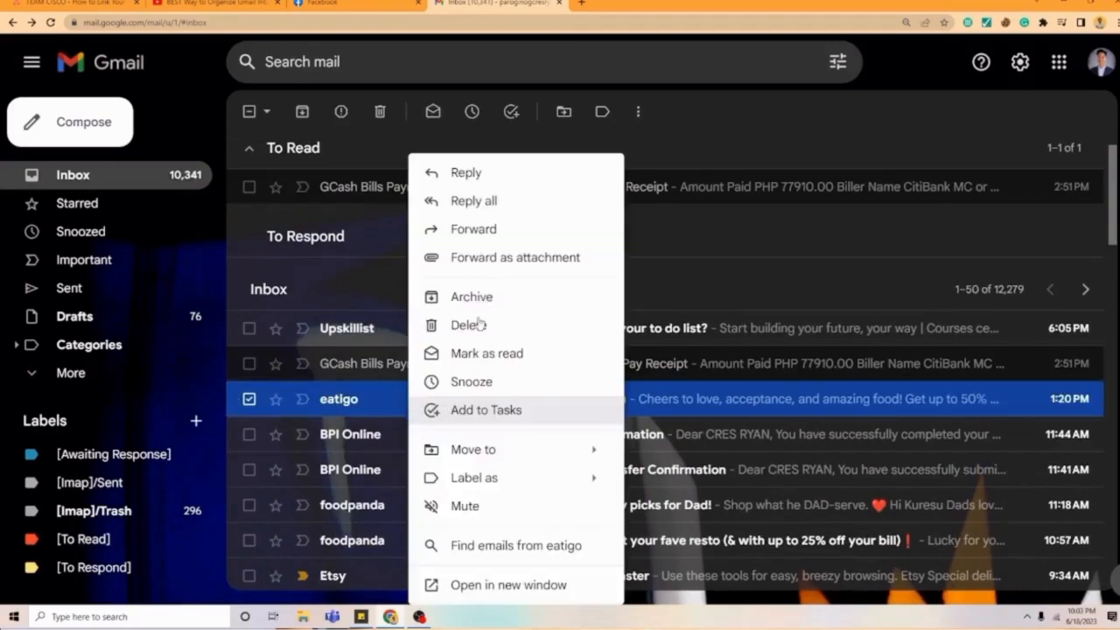
mouse_move(475, 477)
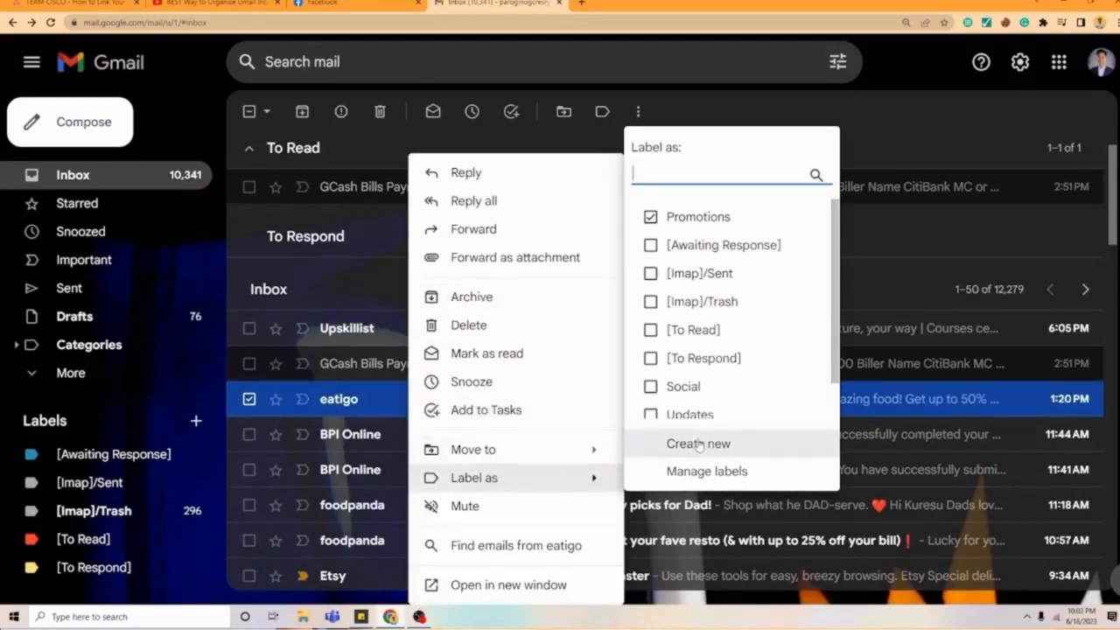
scroll(700, 289, "down", 1)
left_click(650, 204)
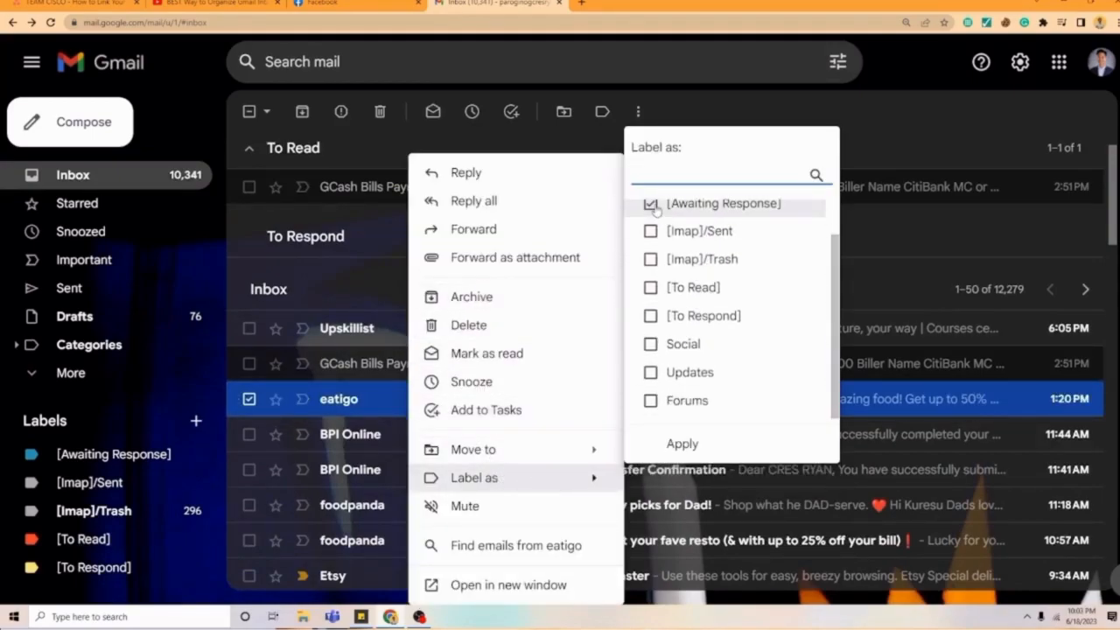
left_click(682, 445)
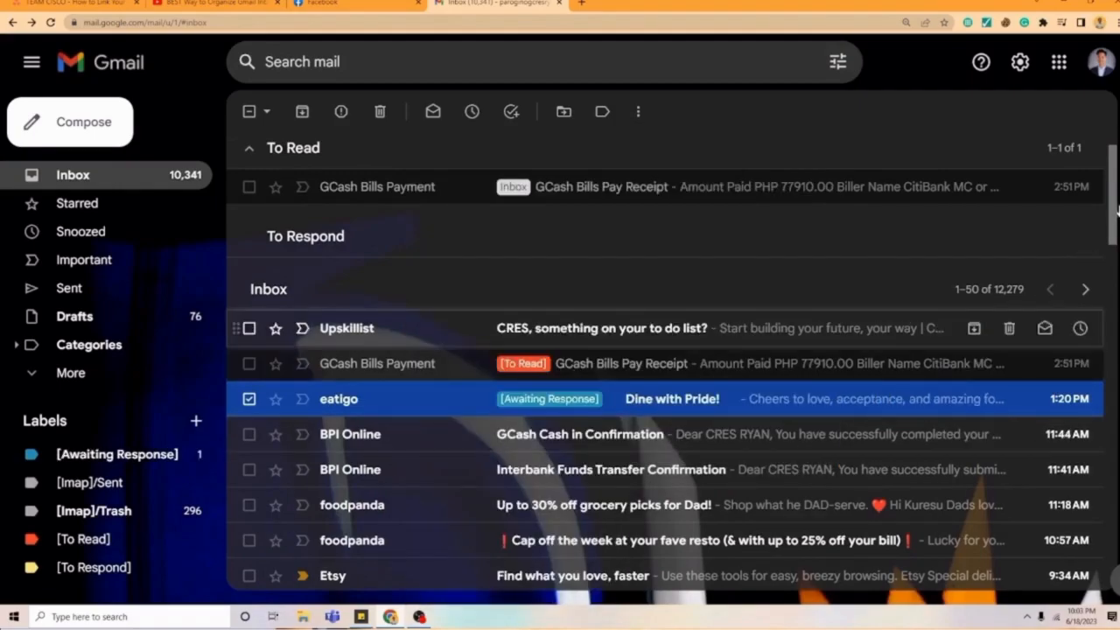
left_click_drag(1112, 180, 1114, 170)
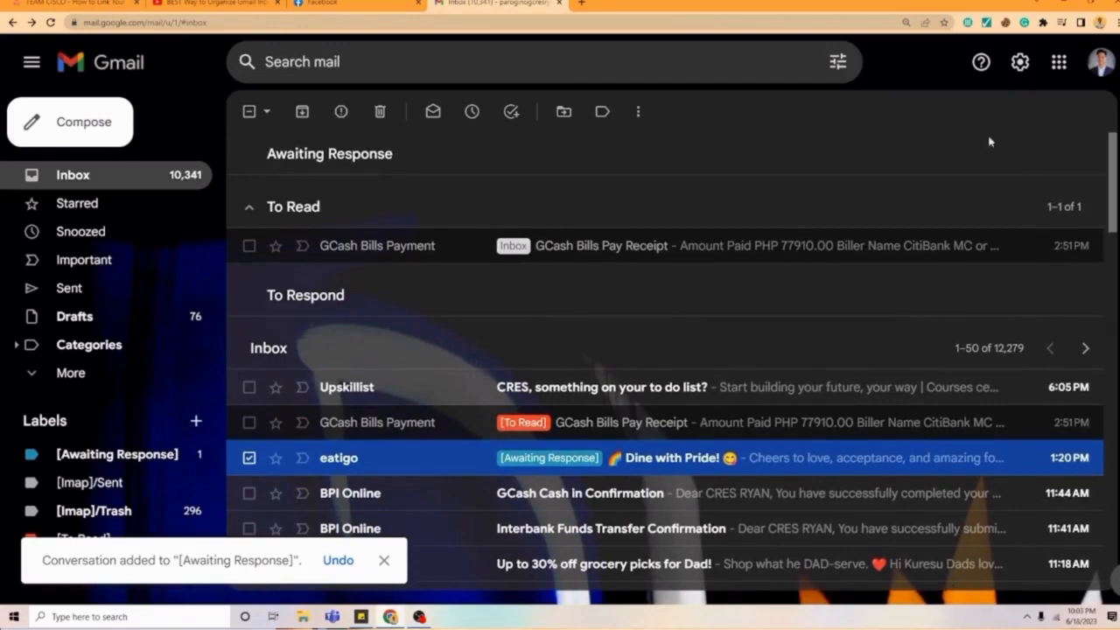